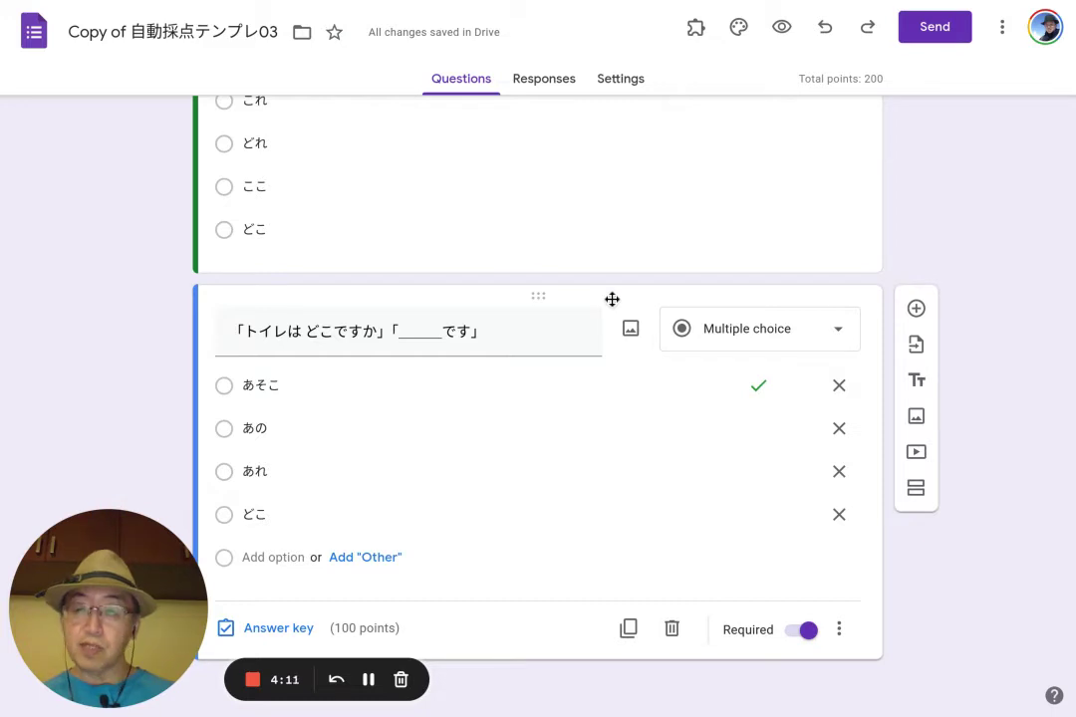
# Duplicate the 「トイレは どこですか」 question and replace the copy's question text with "これは とけいですか。"
pyautogui.click(629, 629)
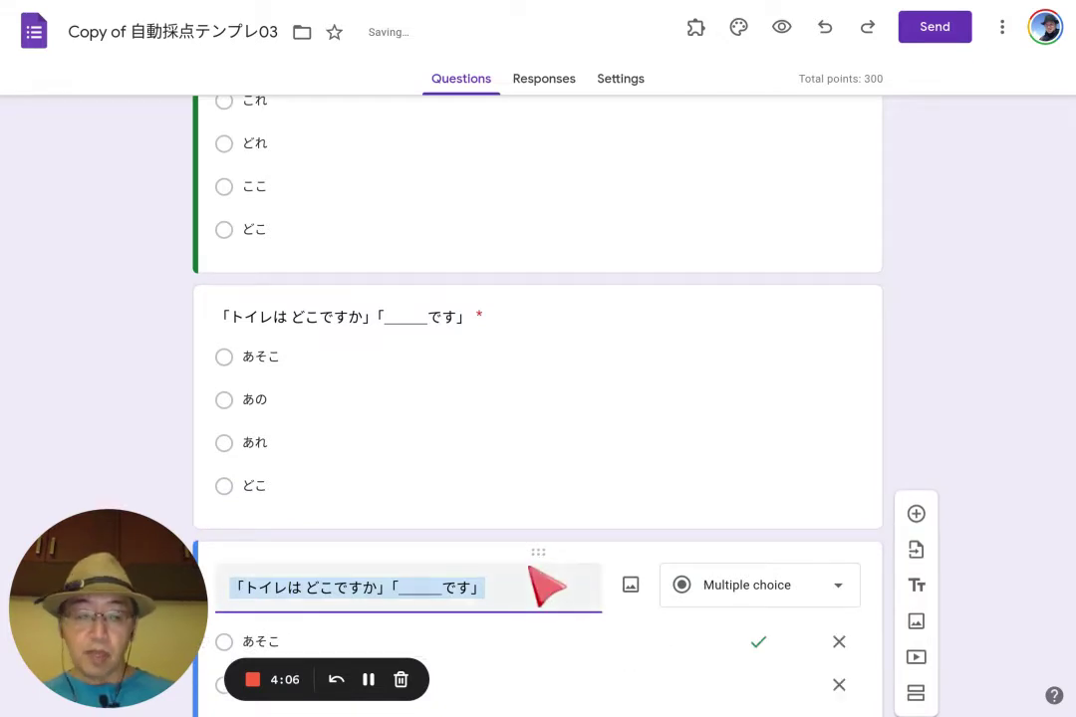
pyautogui.press('BackSpace')
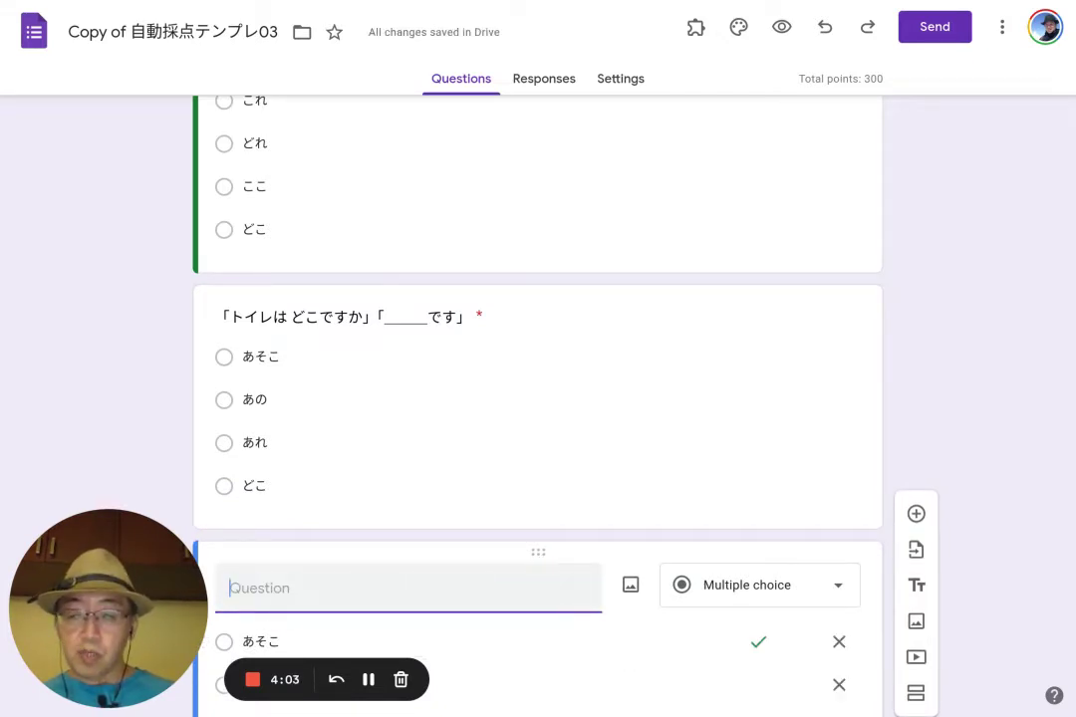
pyautogui.scroll(-3, 538, 398)
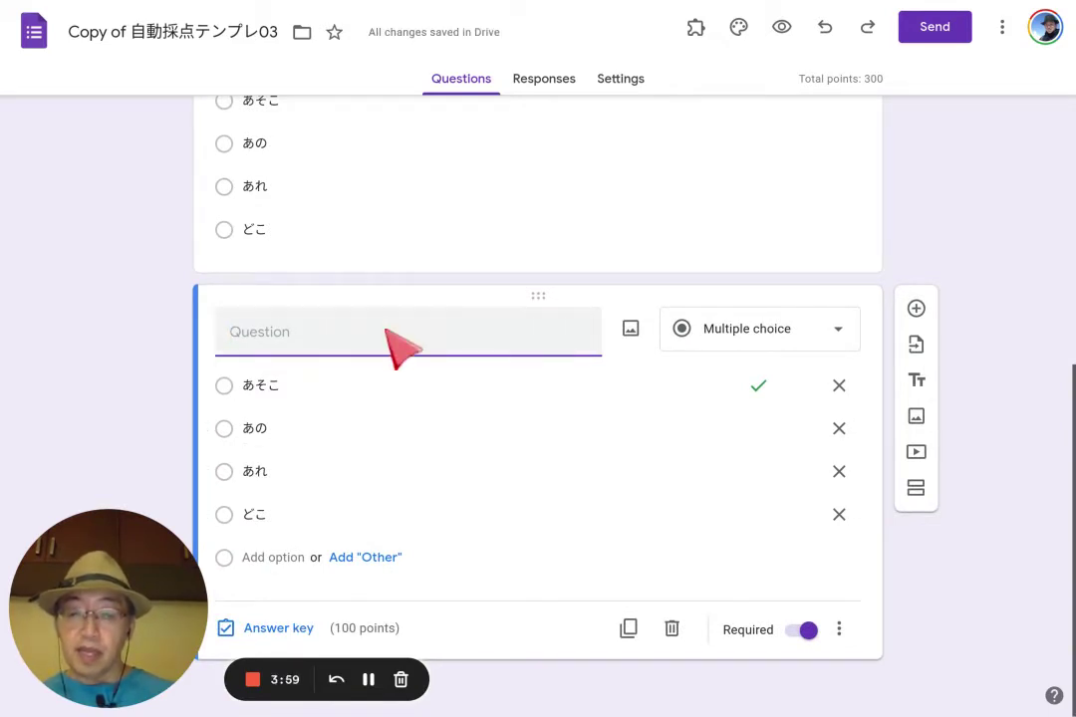
pyautogui.write('これはと')
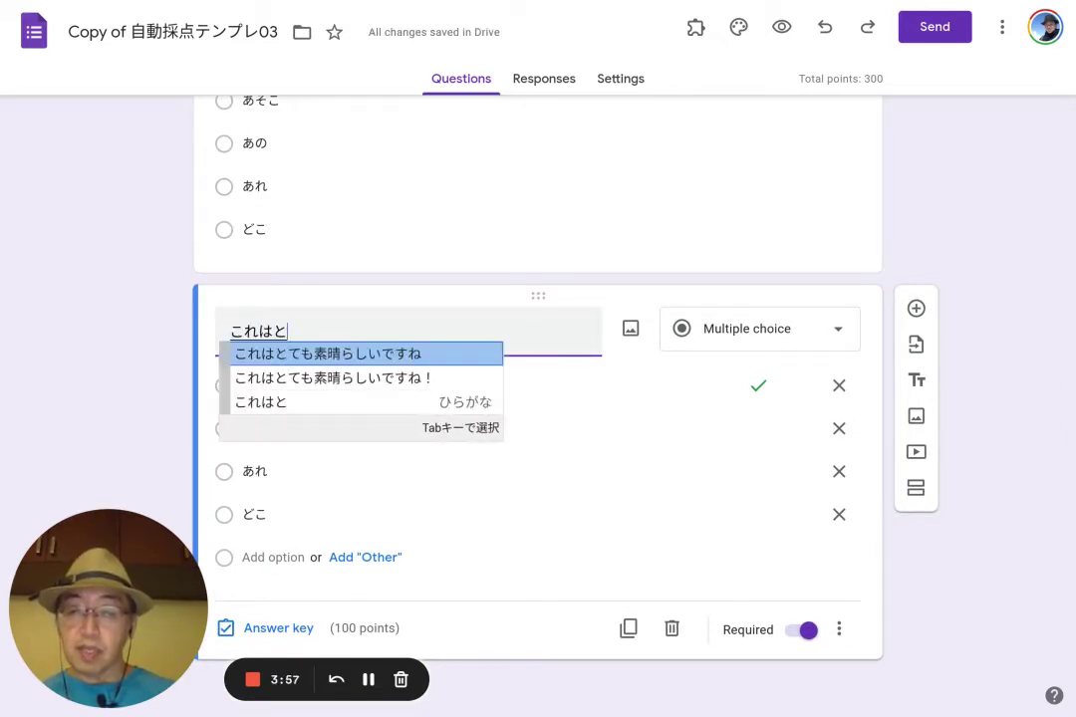
pyautogui.press('BackSpace')
pyautogui.press('Return')
pyautogui.write('とけ')
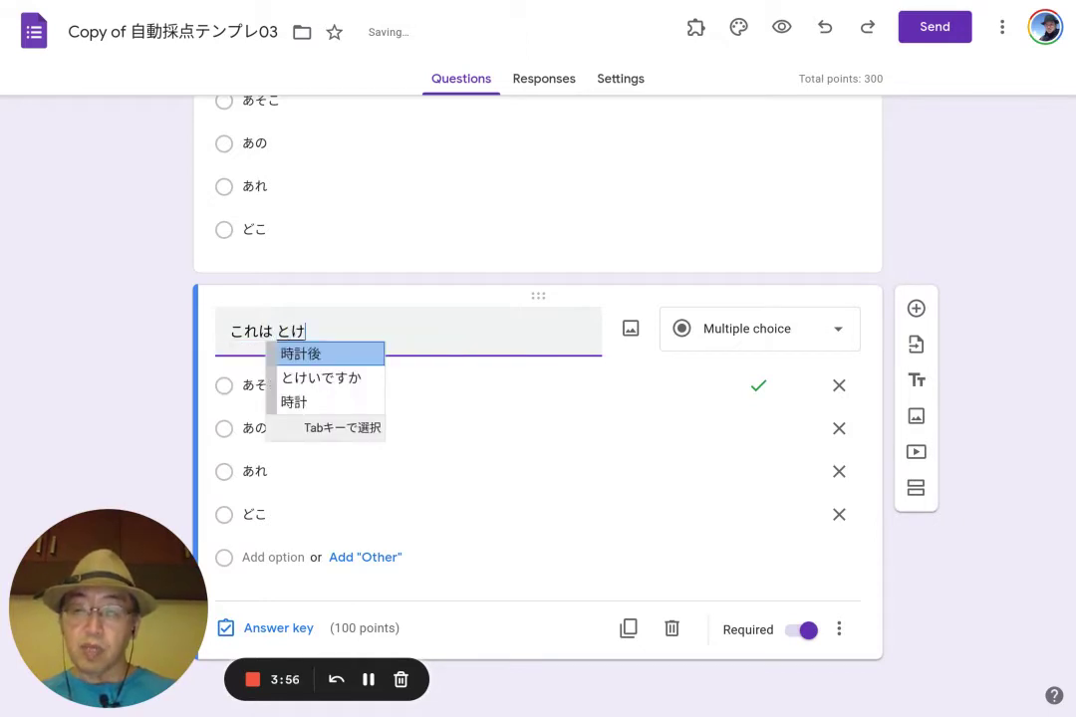
pyautogui.write('いですか。')
pyautogui.press('Return')
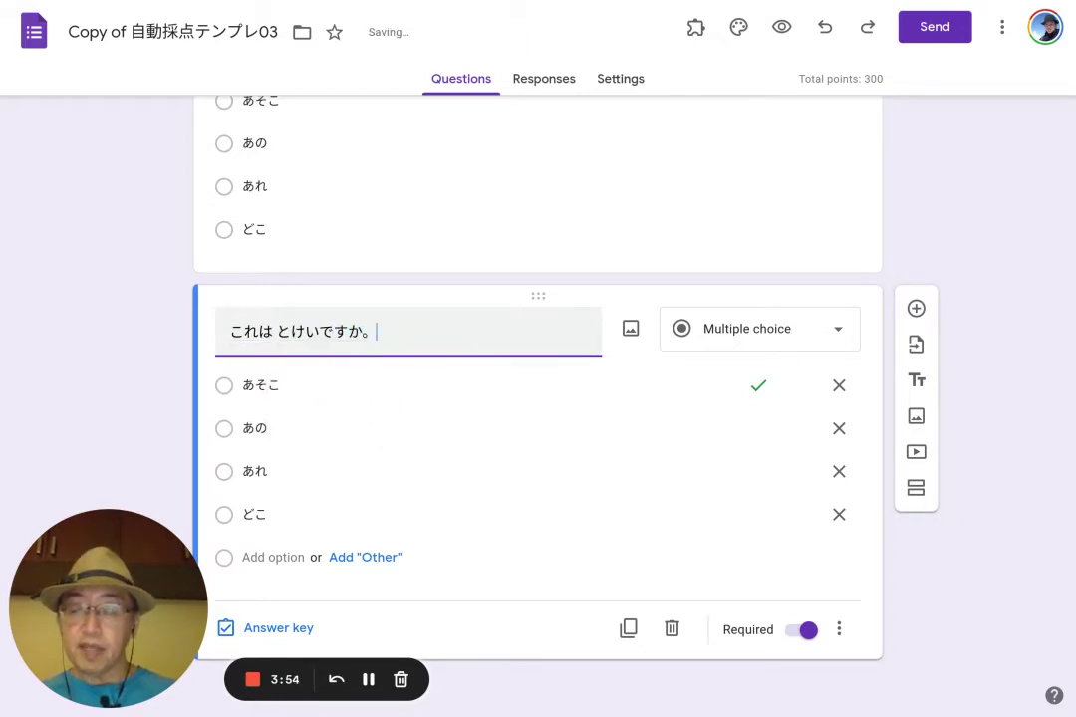
# Change the clock question's first two answer options to はい and いいえ, and remove the あれ and どこ options
pyautogui.click(338, 383)
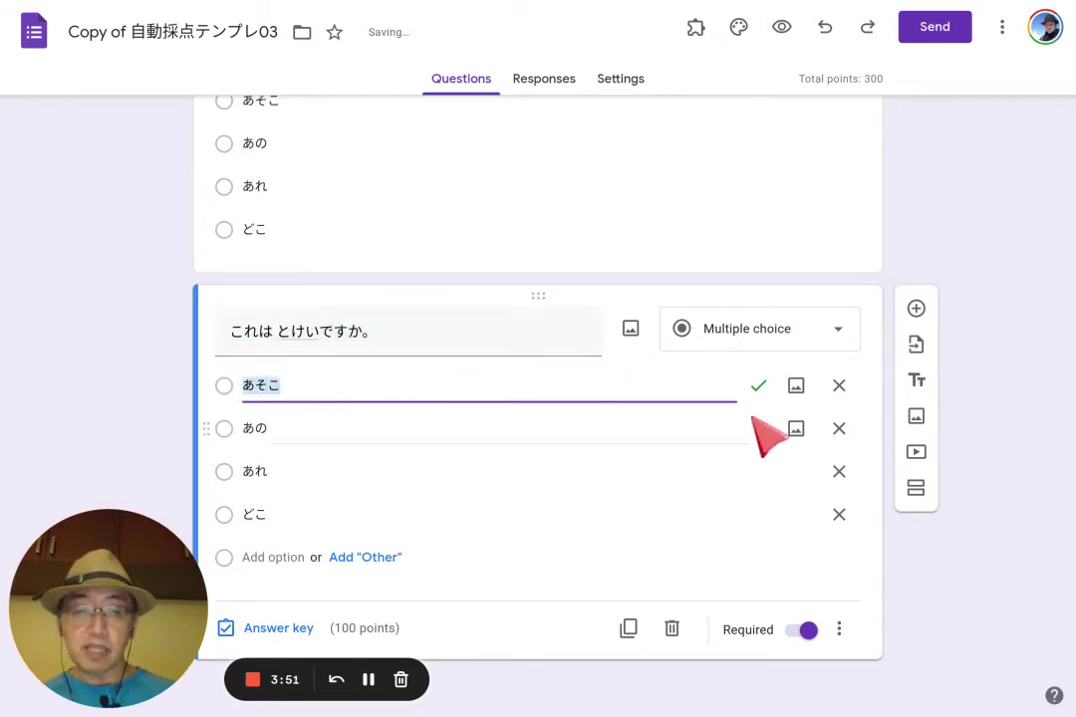
pyautogui.press('BackSpace')
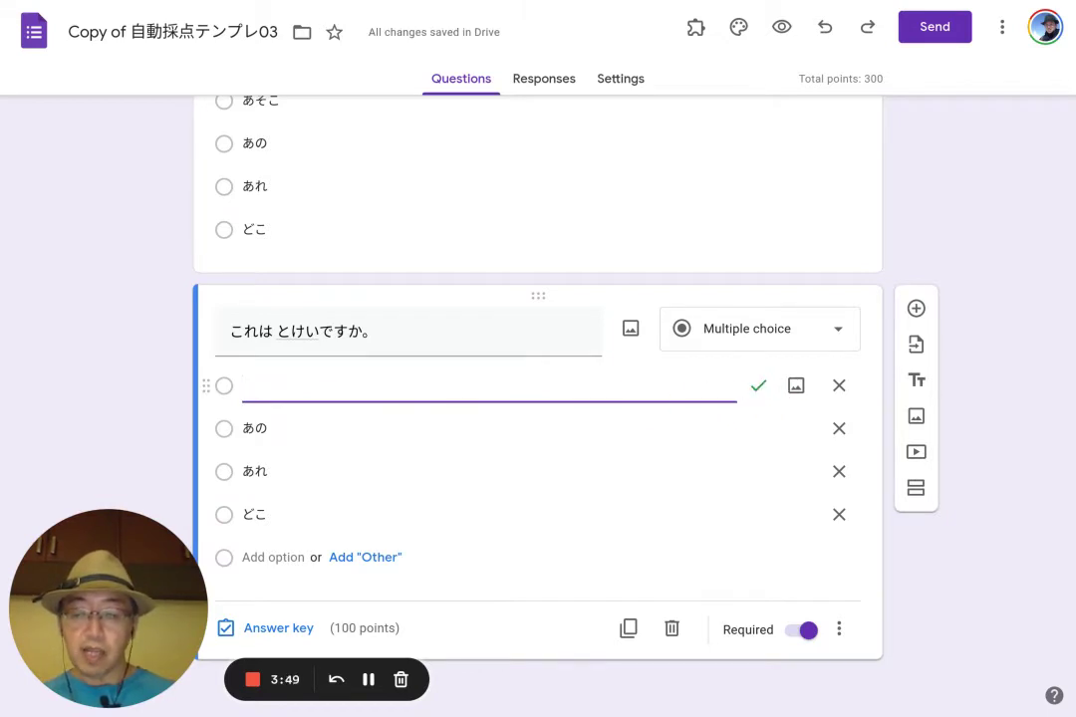
pyautogui.write('はい')
pyautogui.press('Return')
pyautogui.press('Tab')
pyautogui.write('いいえ')
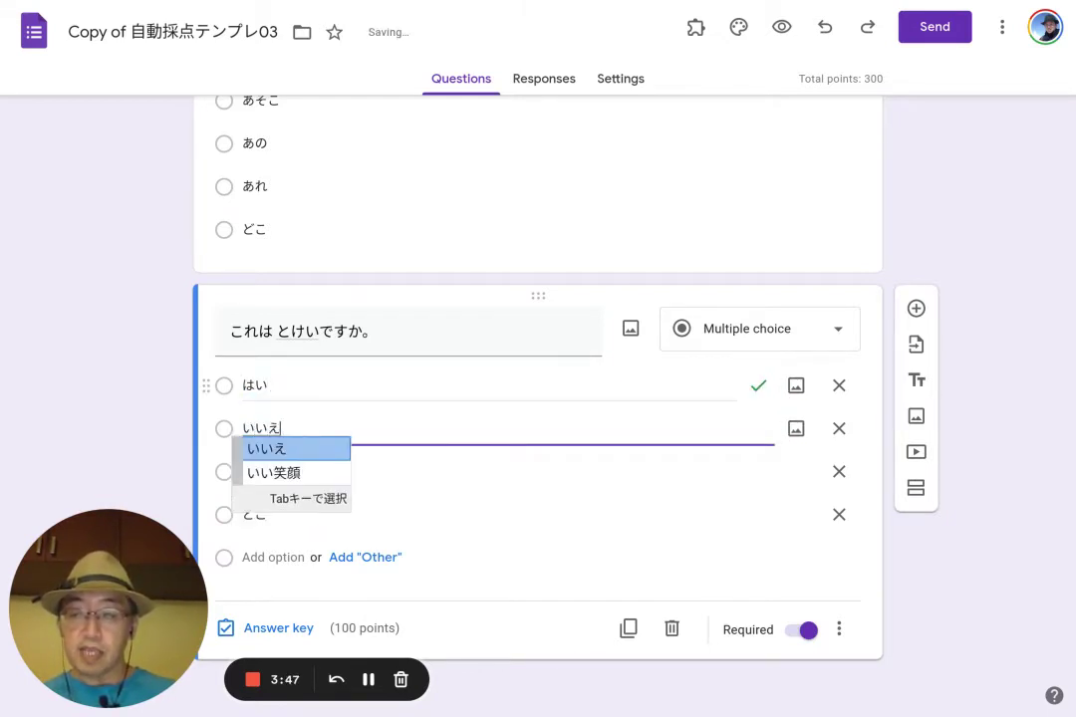
pyautogui.press('Return')
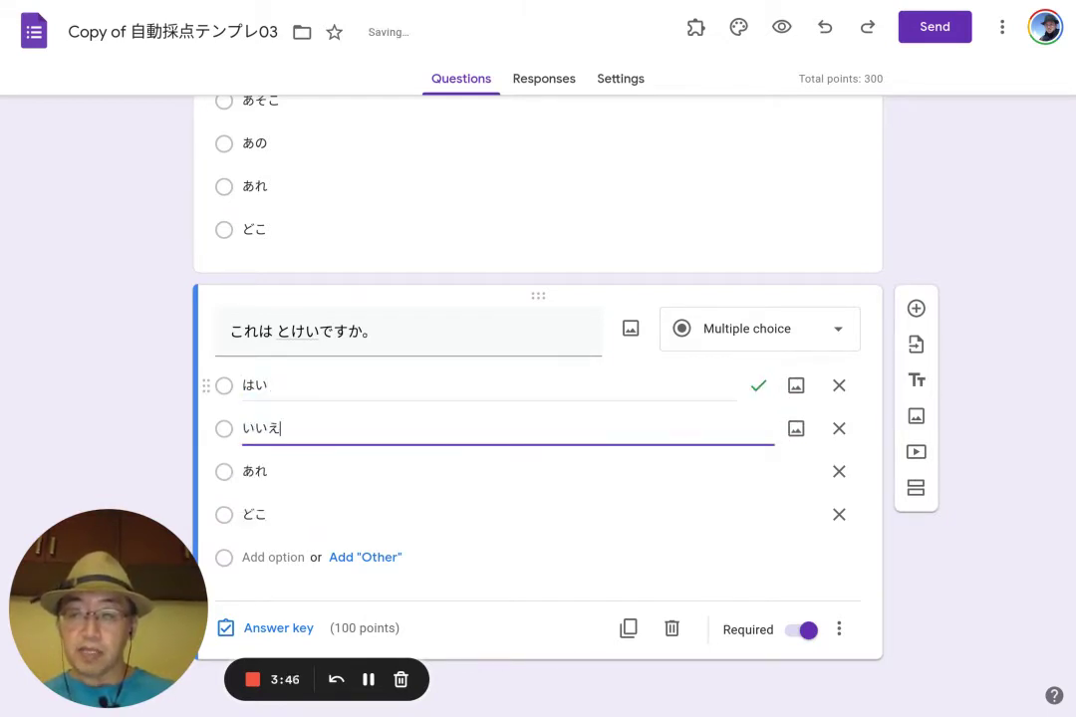
pyautogui.click(839, 471)
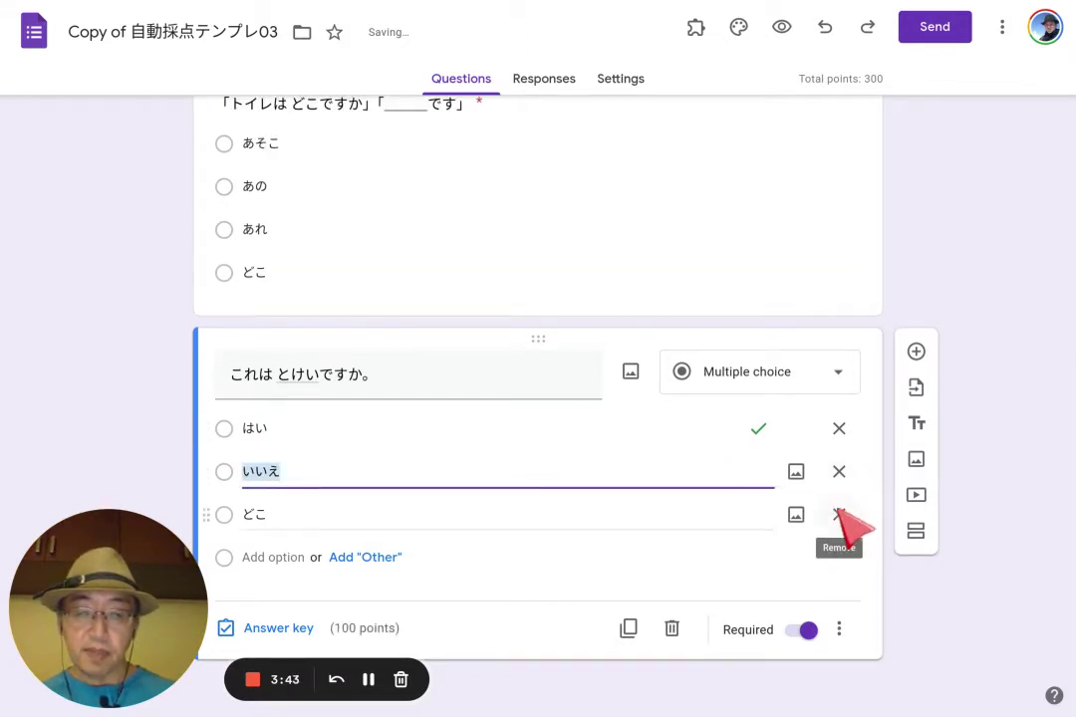
pyautogui.click(839, 514)
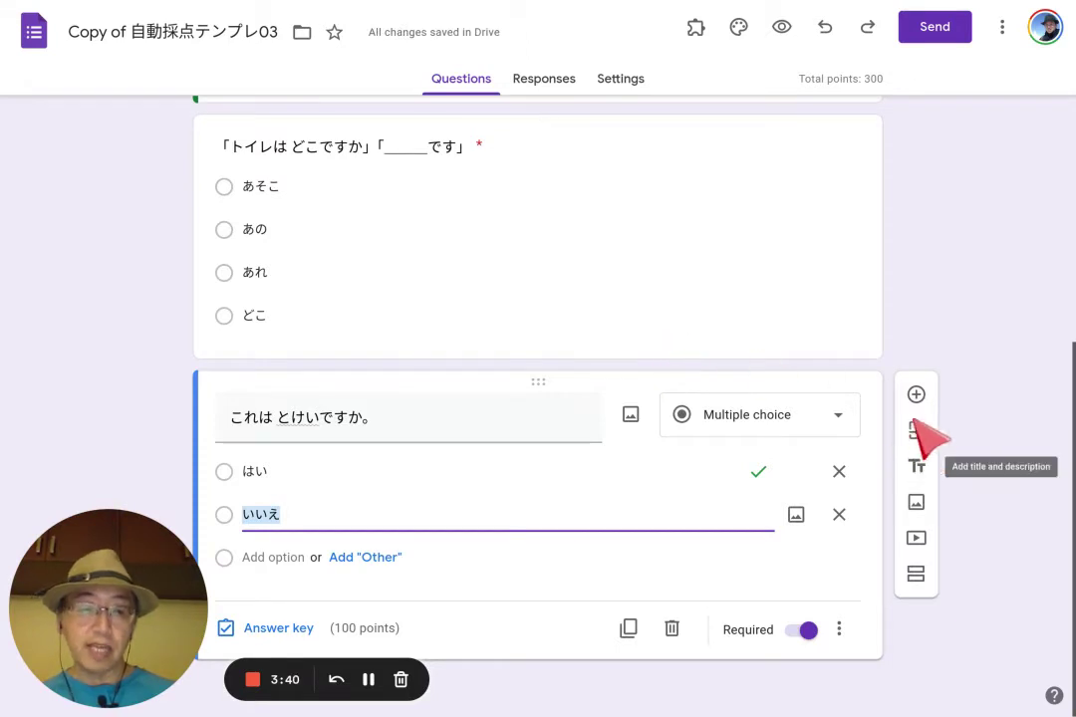
# Insert the black-and-white Roman numeral clock picture from a Google image search for "時計 イラスト" below the clock question
pyautogui.click(915, 503)
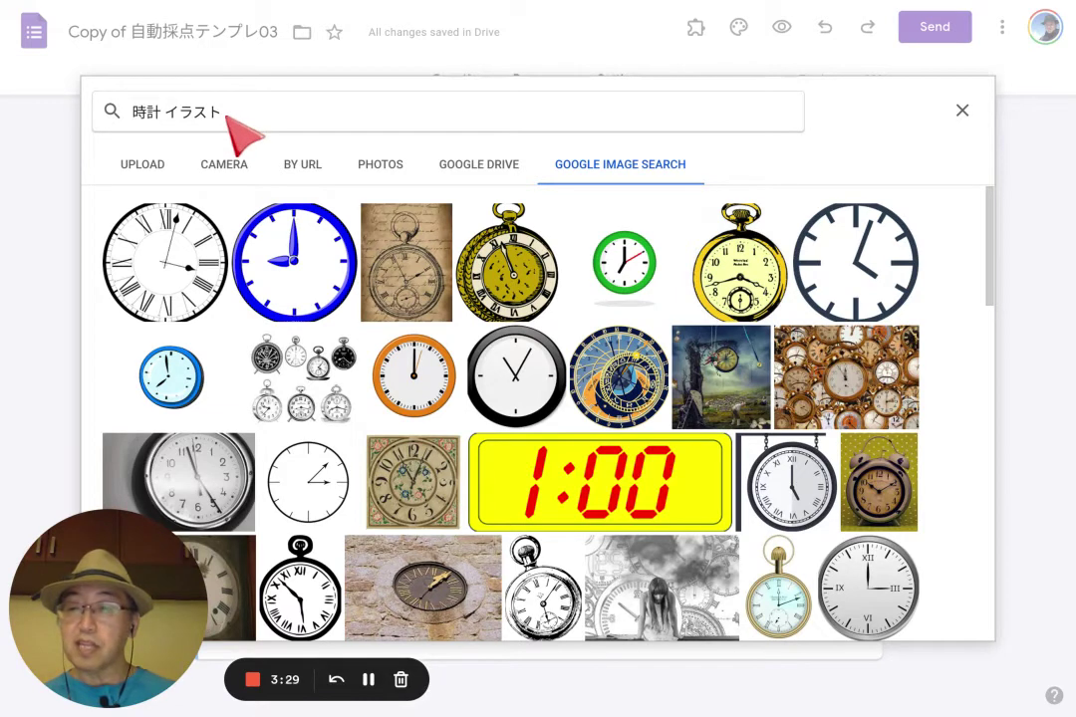
pyautogui.click(178, 249)
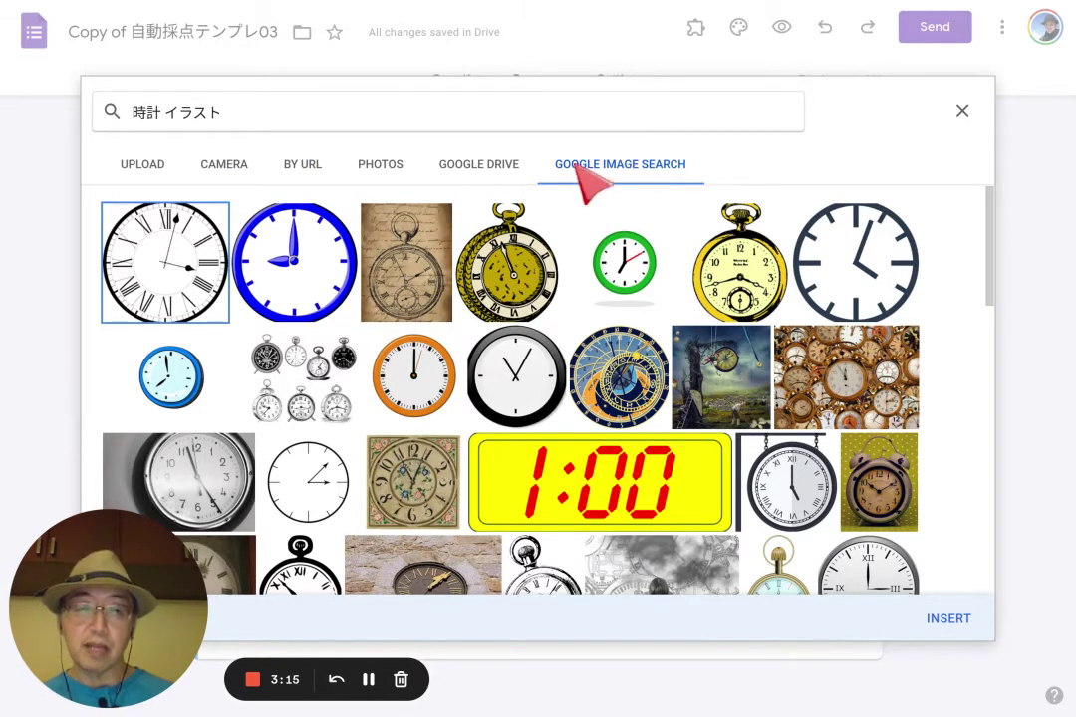
pyautogui.click(175, 260)
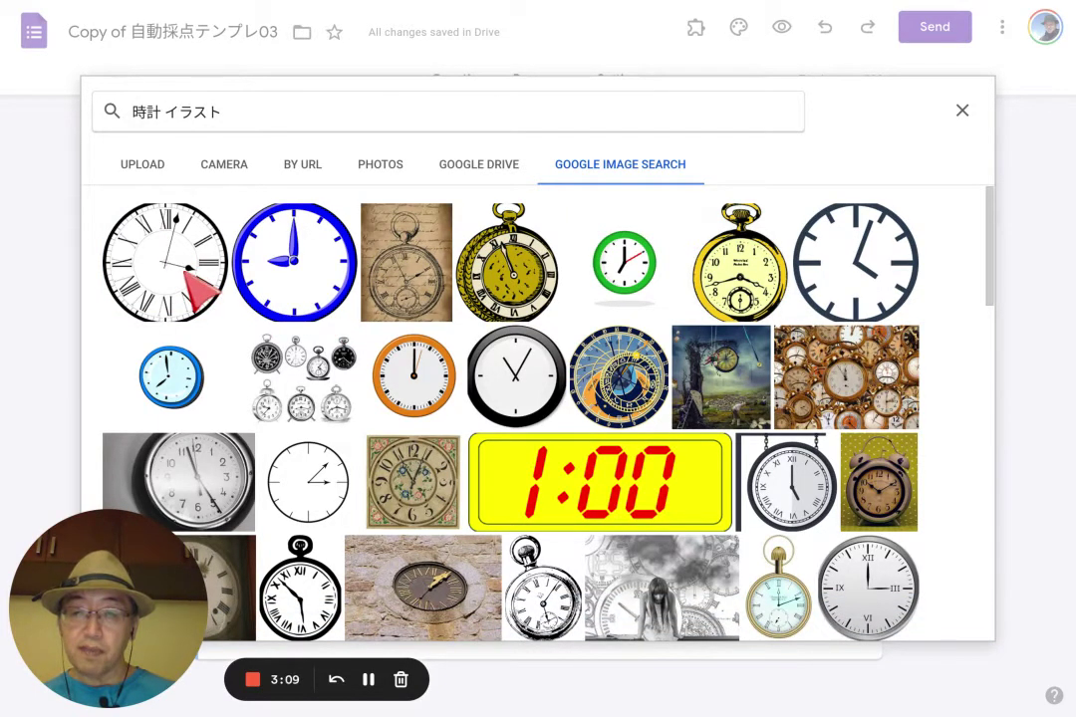
pyautogui.press('Escape')
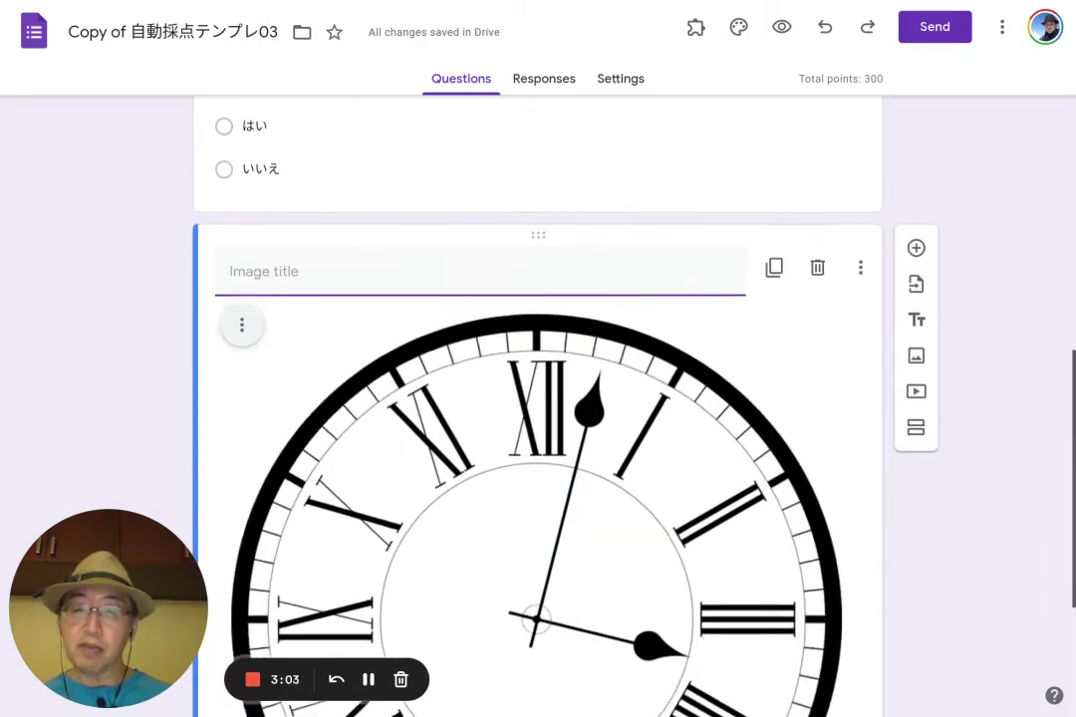
# Move the clock image block above the "これは とけいですか。" question
pyautogui.scroll(1, 538, 399)
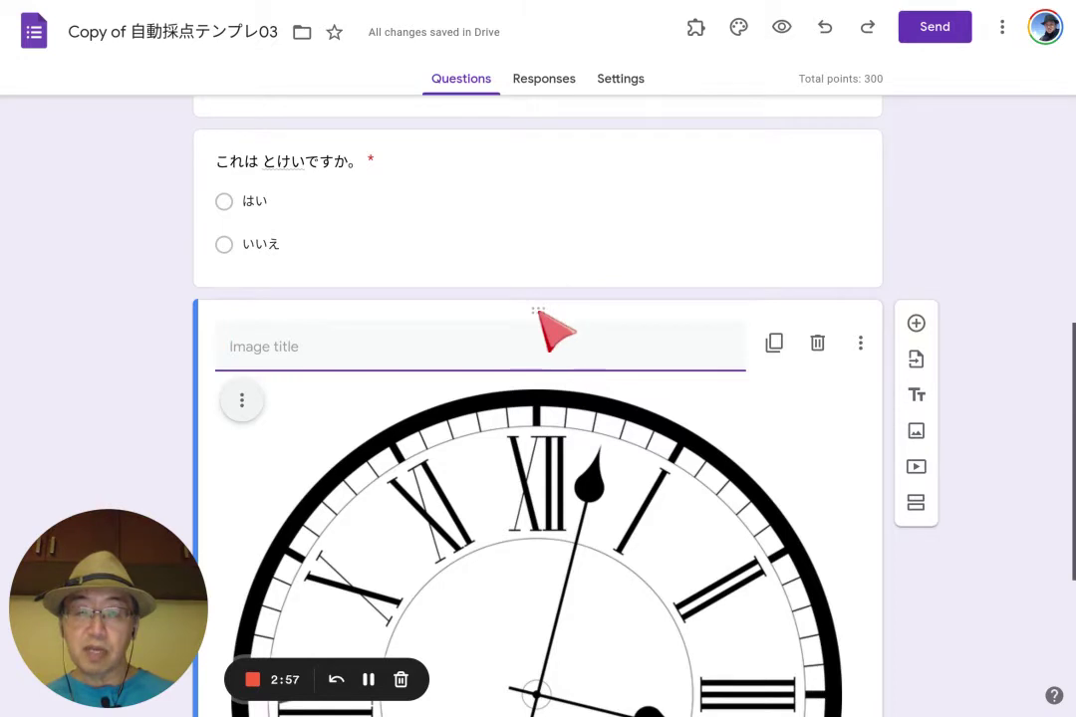
pyautogui.moveTo(538, 311); pyautogui.dragTo(535, 161)
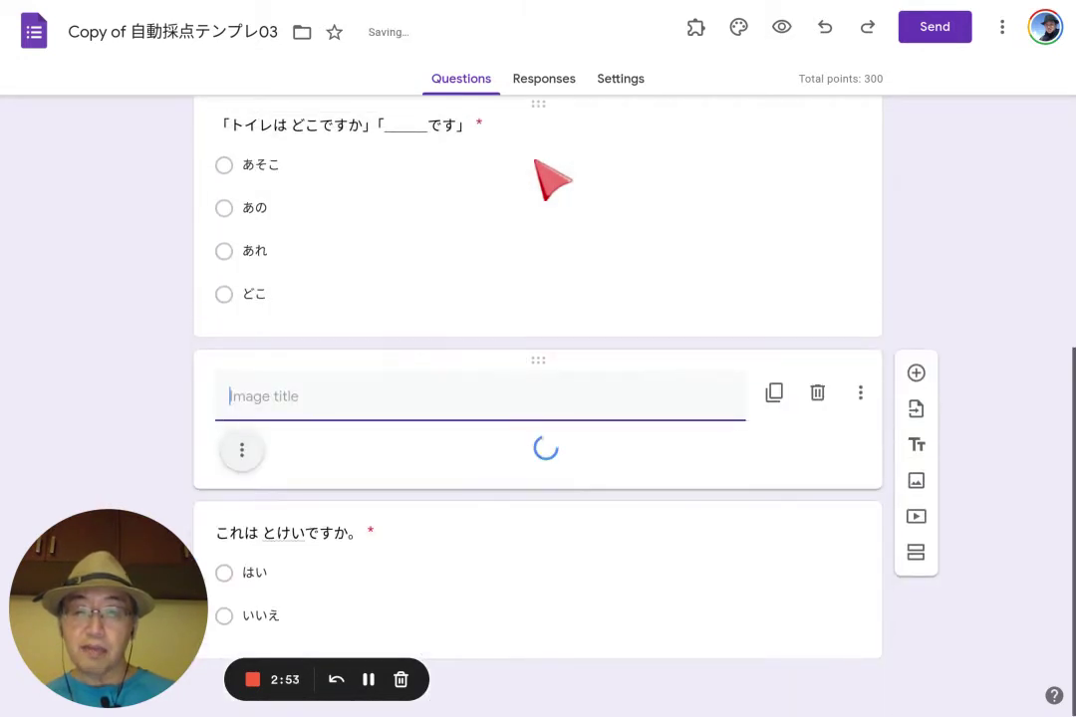
pyautogui.scroll(-6, 551, 180)
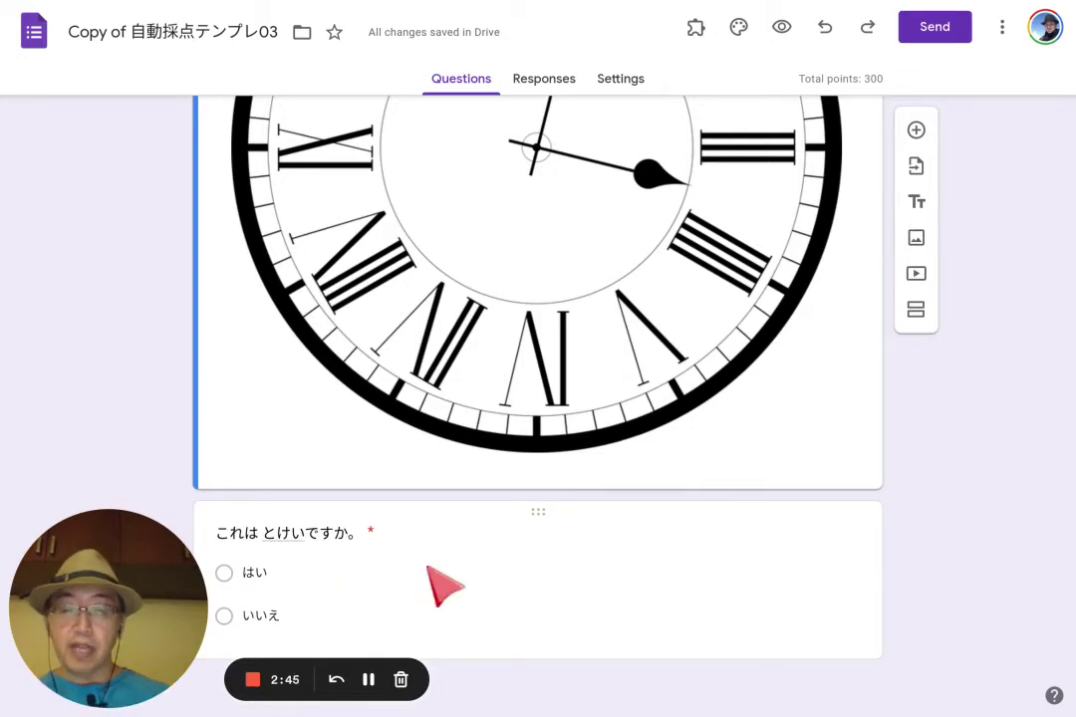
# Duplicate the clock question and change the copy's text to "これは エレベーターですか。"
pyautogui.click(539, 515)
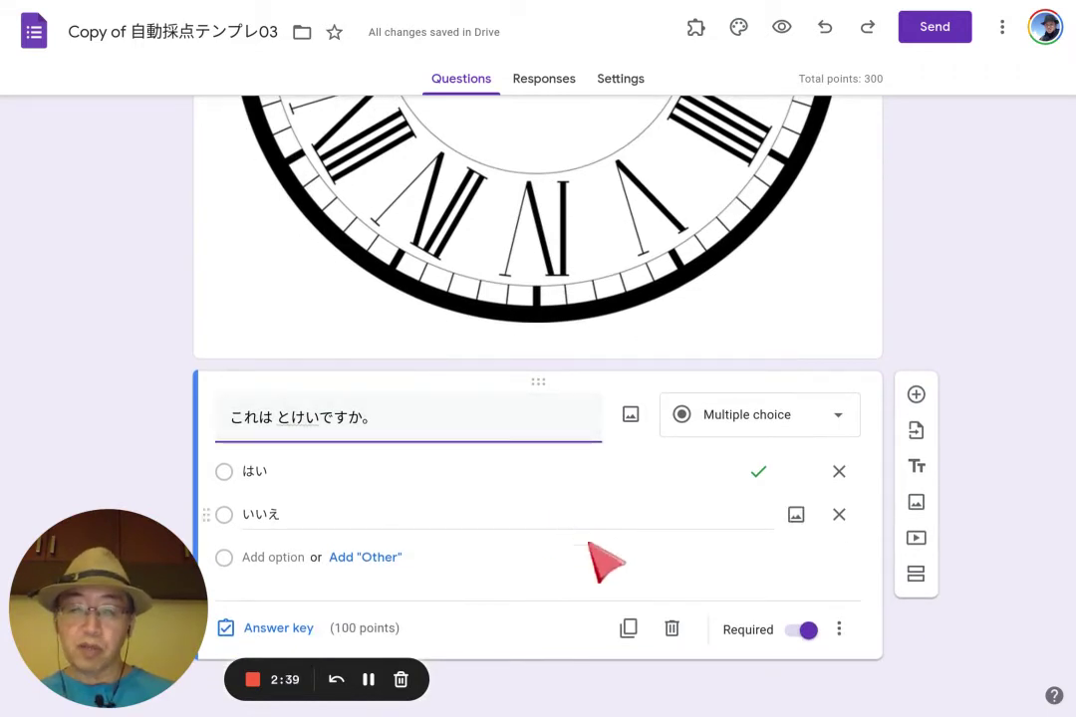
pyautogui.click(629, 629)
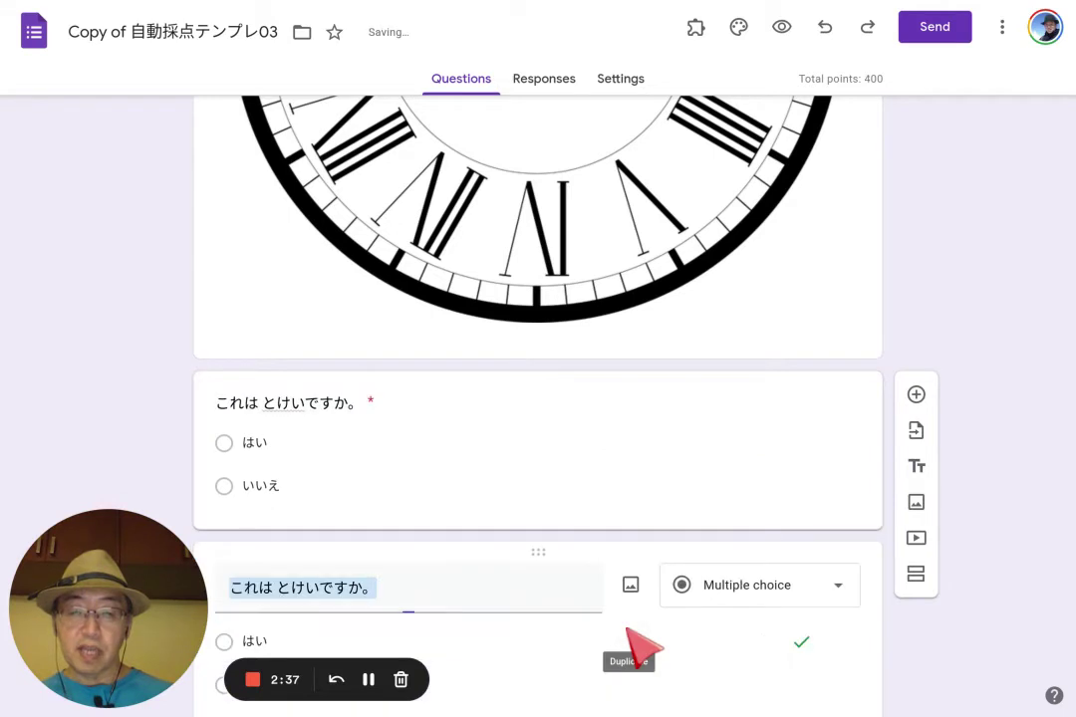
pyautogui.click(477, 592)
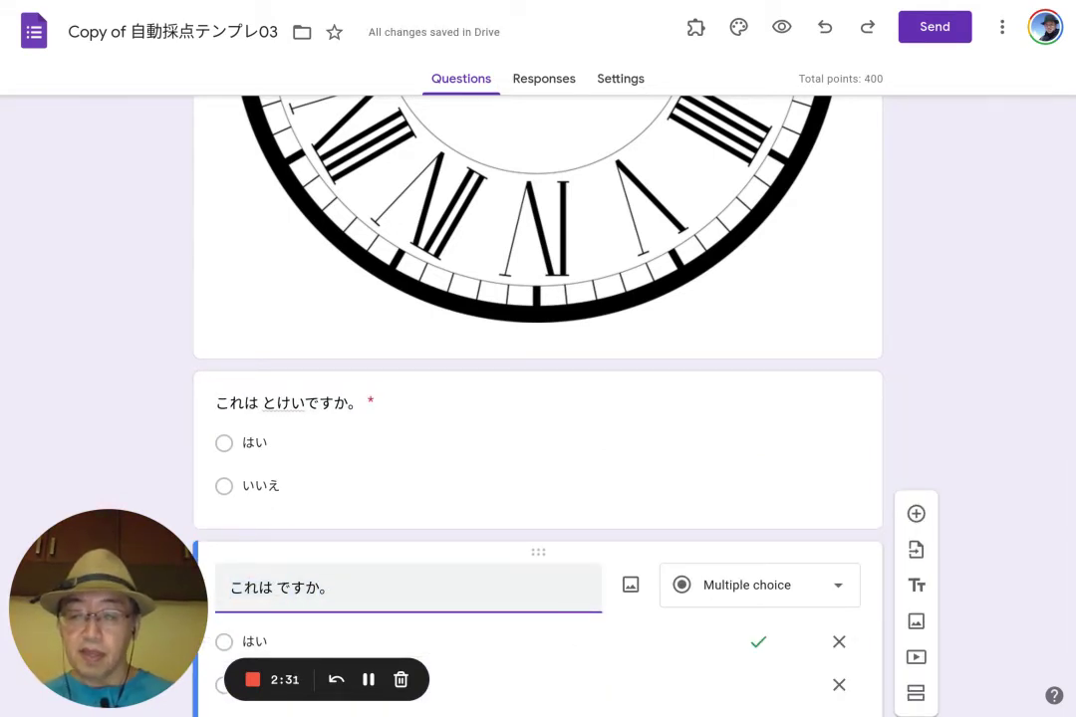
pyautogui.write('erebe-')
pyautogui.press('Tab')
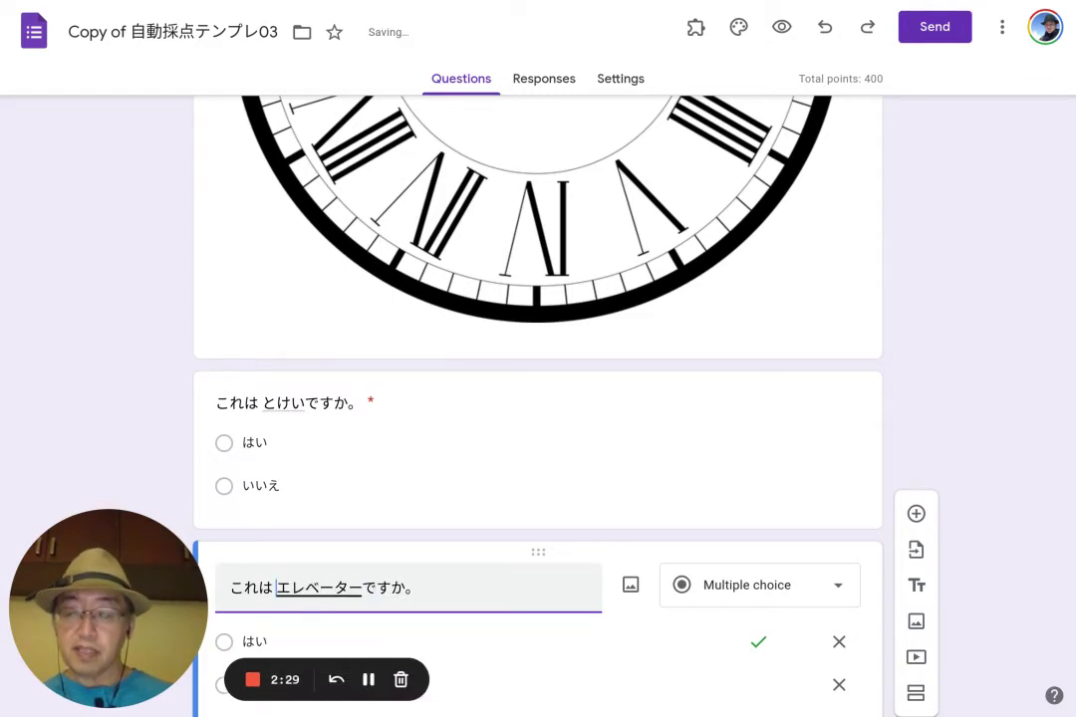
pyautogui.scroll(-2, 648, 629)
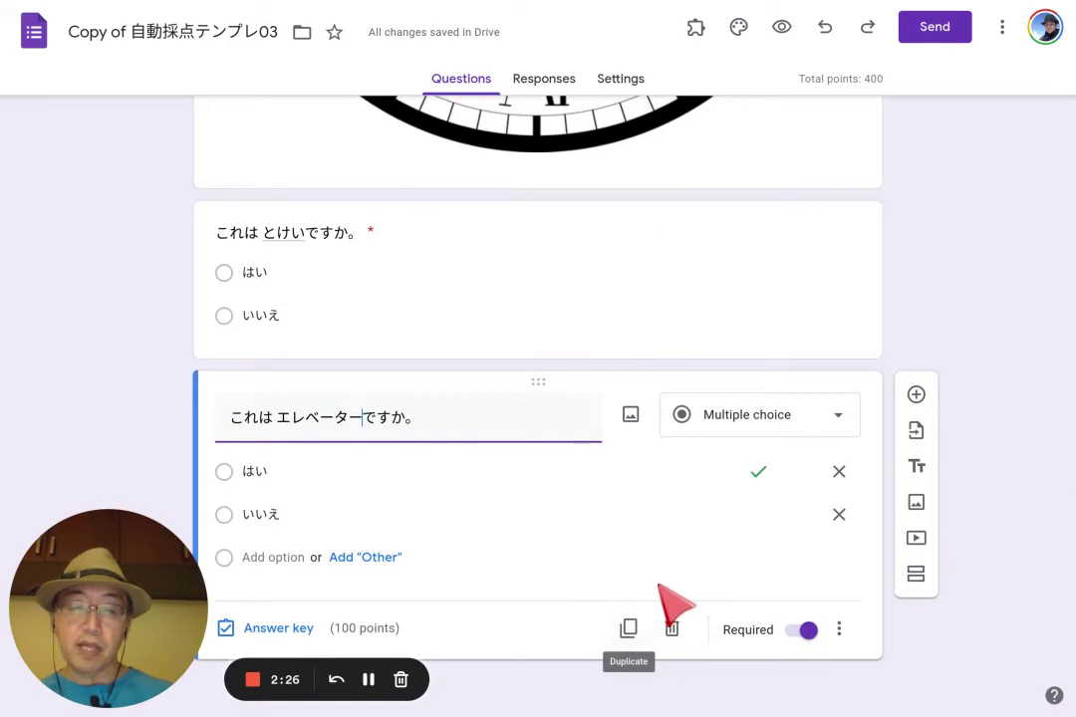
# Search YouTube for "エレベーター" and insert the video "(タッチパネル搭載)近未来的なエレベーター" below the elevator question
pyautogui.click(916, 539)
pyautogui.press('Down')
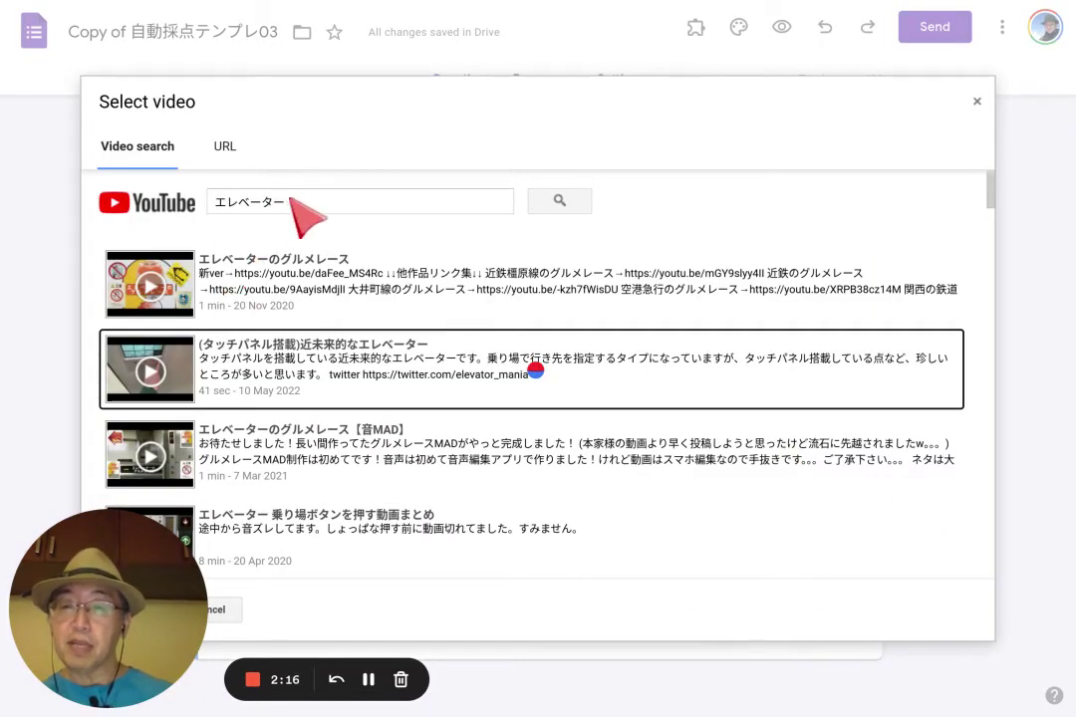
pyautogui.click(554, 206)
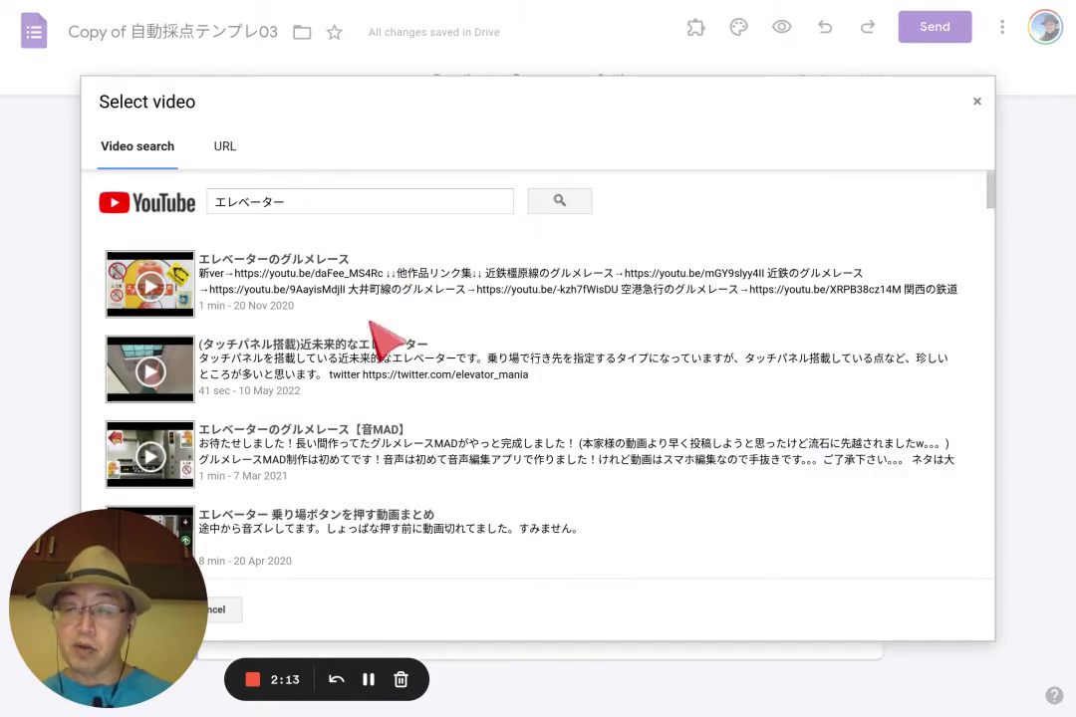
pyautogui.click(156, 371)
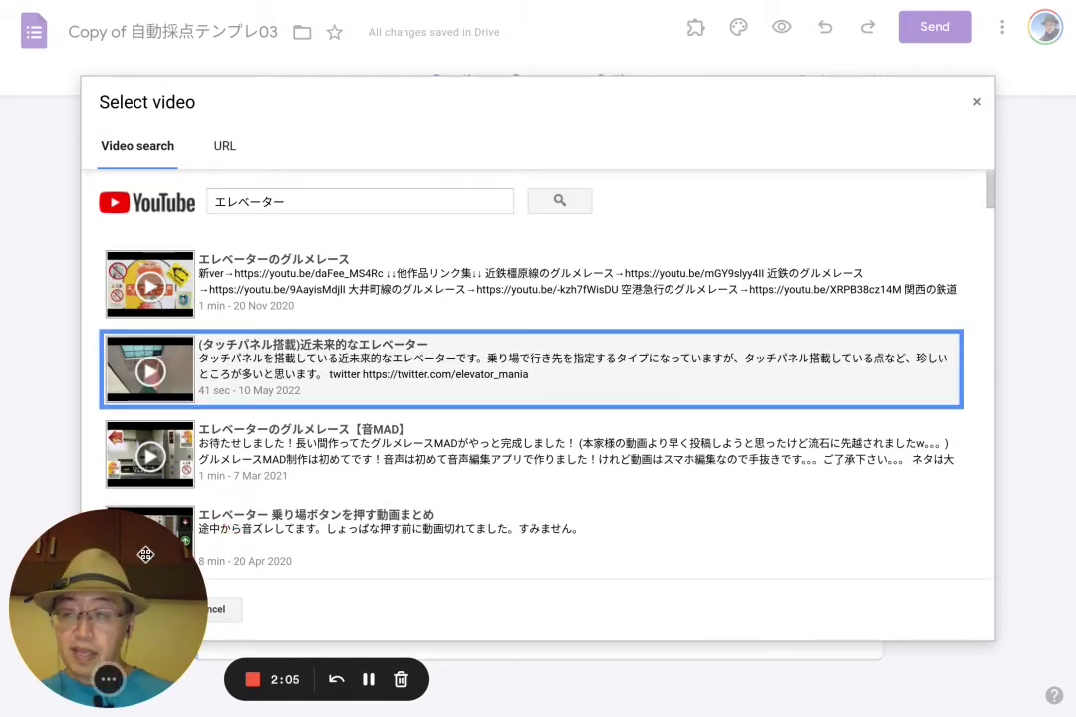
pyautogui.moveTo(145, 554); pyautogui.dragTo(371, 548)
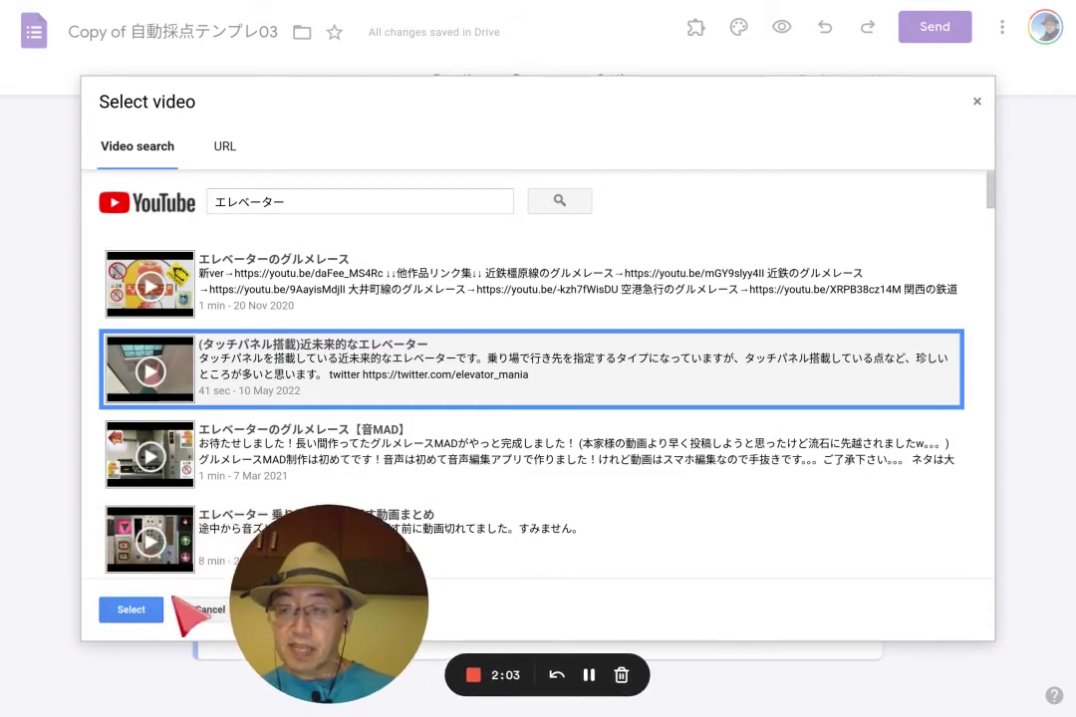
pyautogui.click(146, 612)
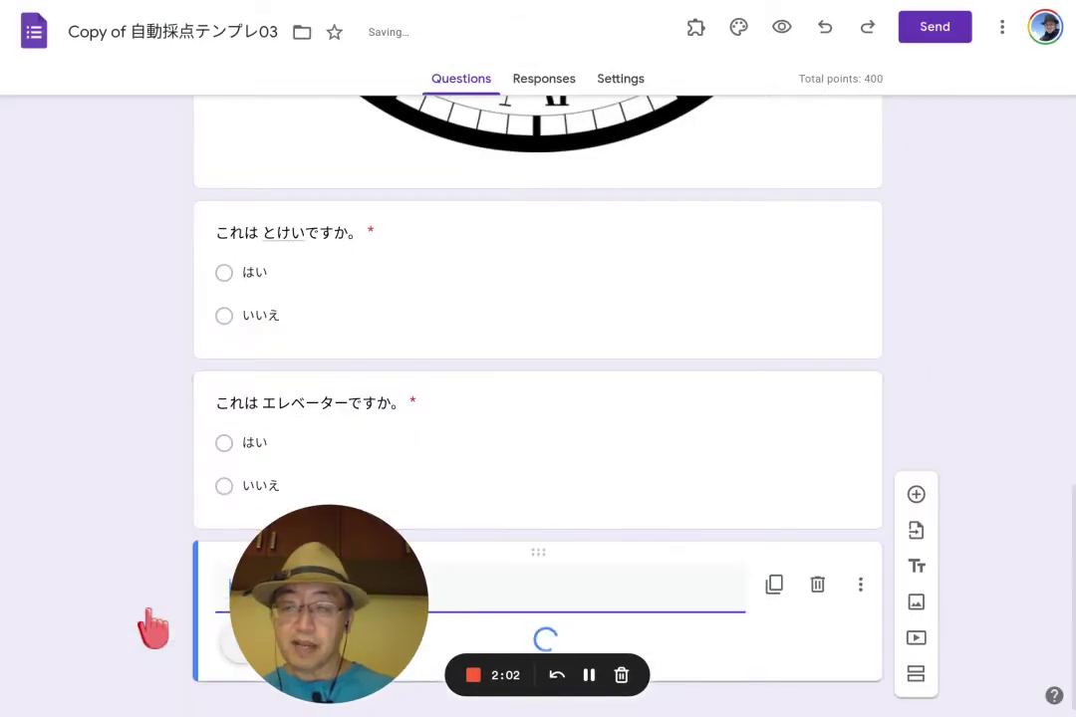
pyautogui.moveTo(294, 617); pyautogui.dragTo(112, 556)
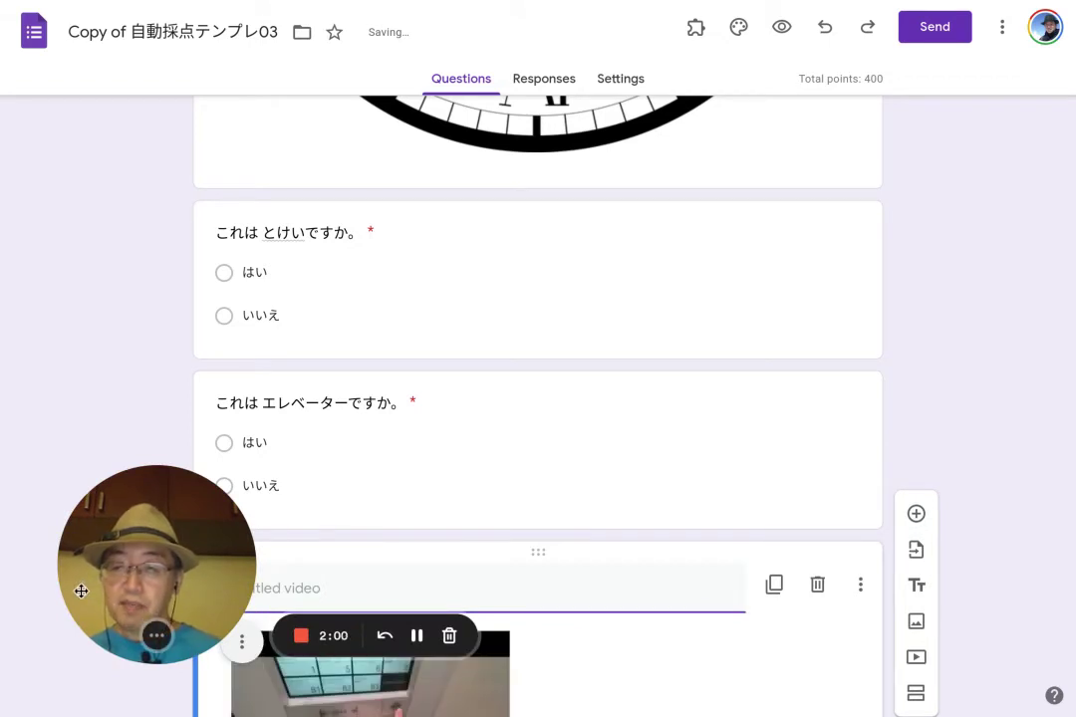
pyautogui.moveTo(126, 595); pyautogui.dragTo(160, 584)
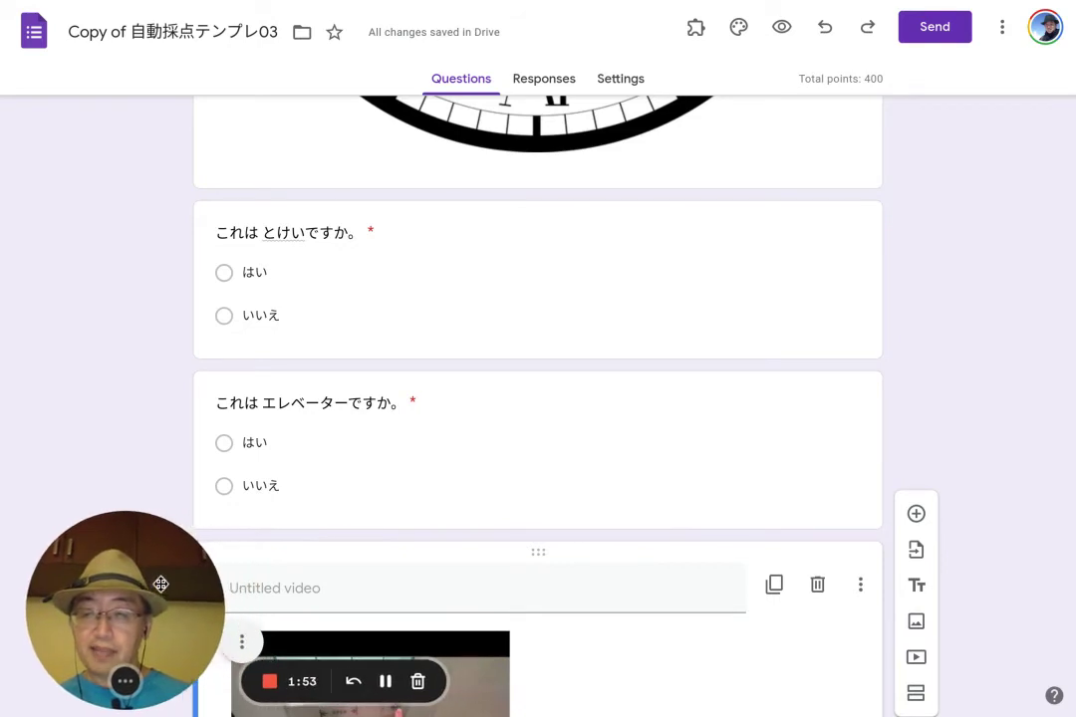
# Move the elevator video block above the "これは エレベーターですか。" question
pyautogui.scroll(-2, 427, 497)
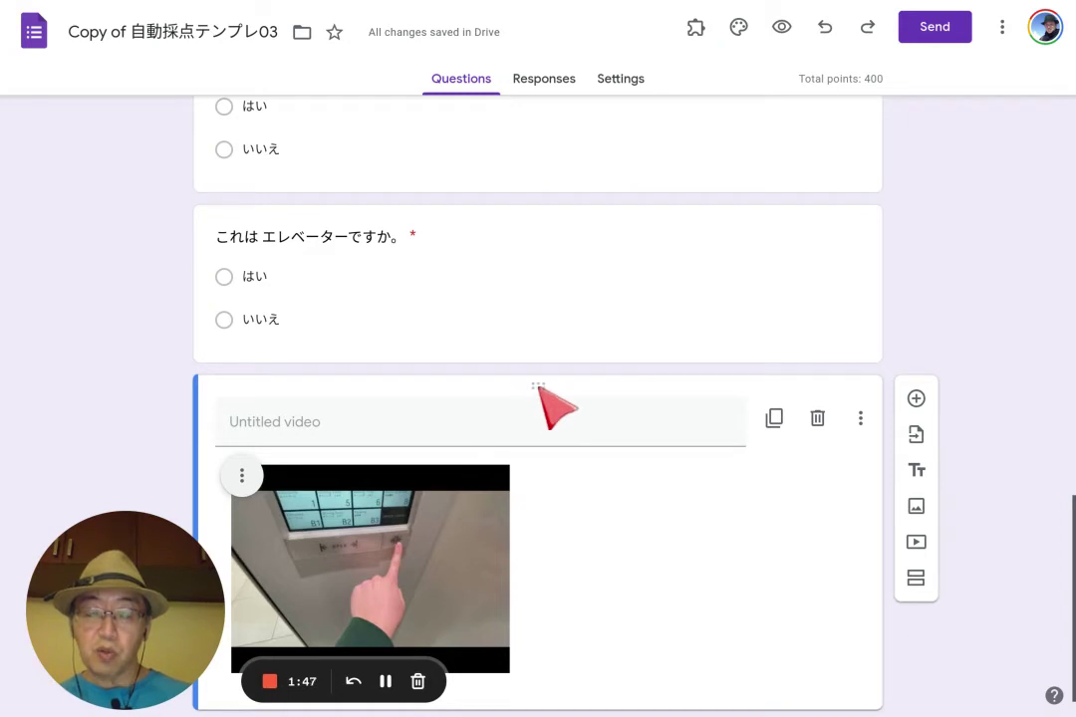
pyautogui.moveTo(538, 386); pyautogui.dragTo(535, 220)
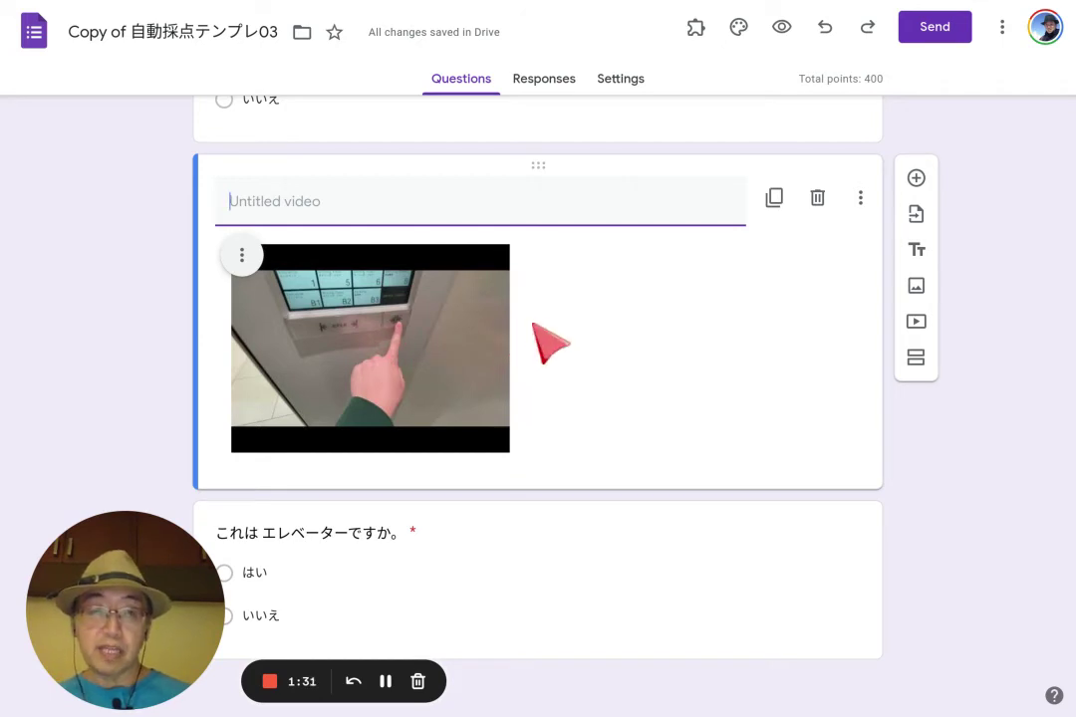
# Preview the quiz, examine its questions and clock image through to the end, and play the embedded elevator video
pyautogui.click(781, 27)
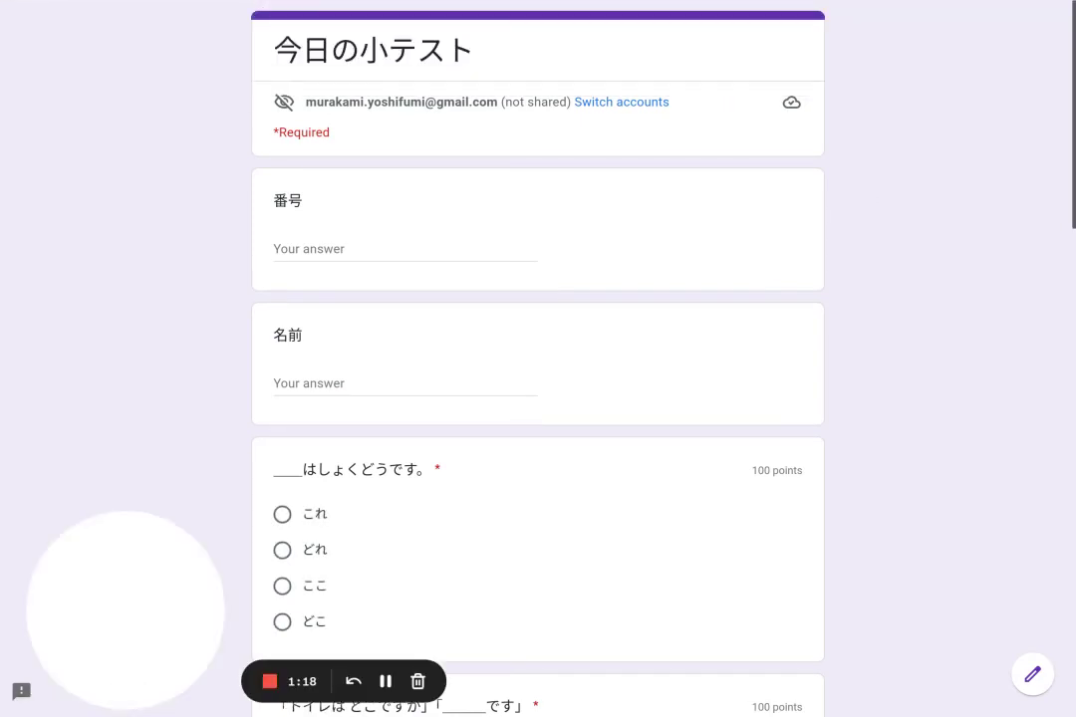
pyautogui.scroll(-2, 538, 359)
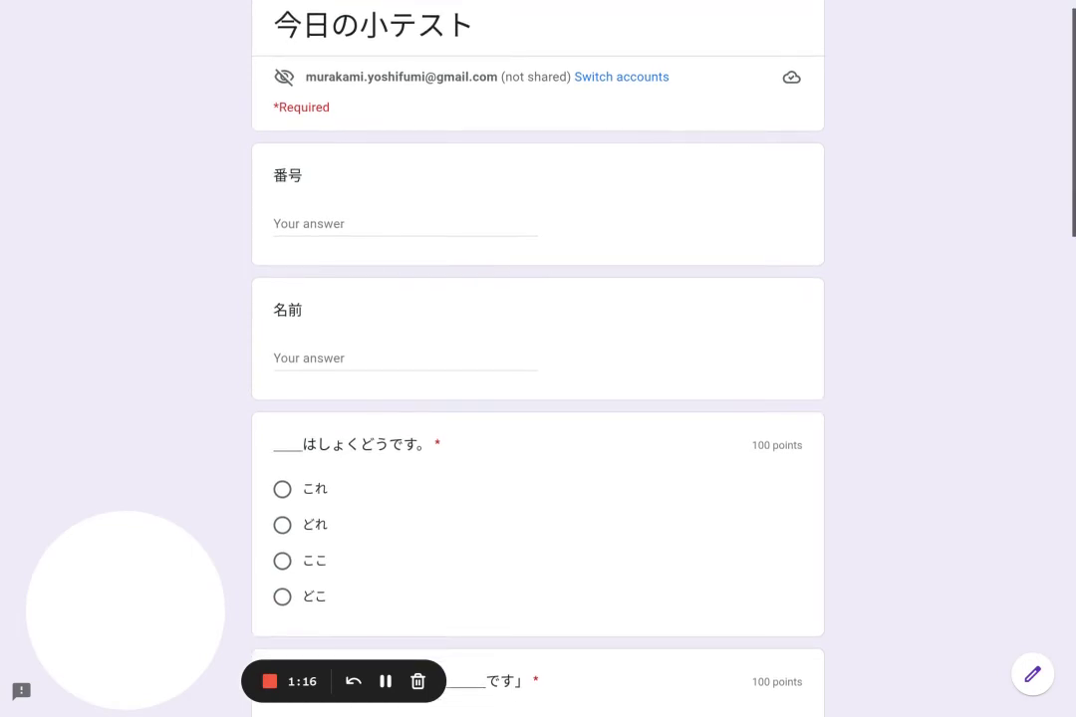
pyautogui.scroll(-1, 538, 359)
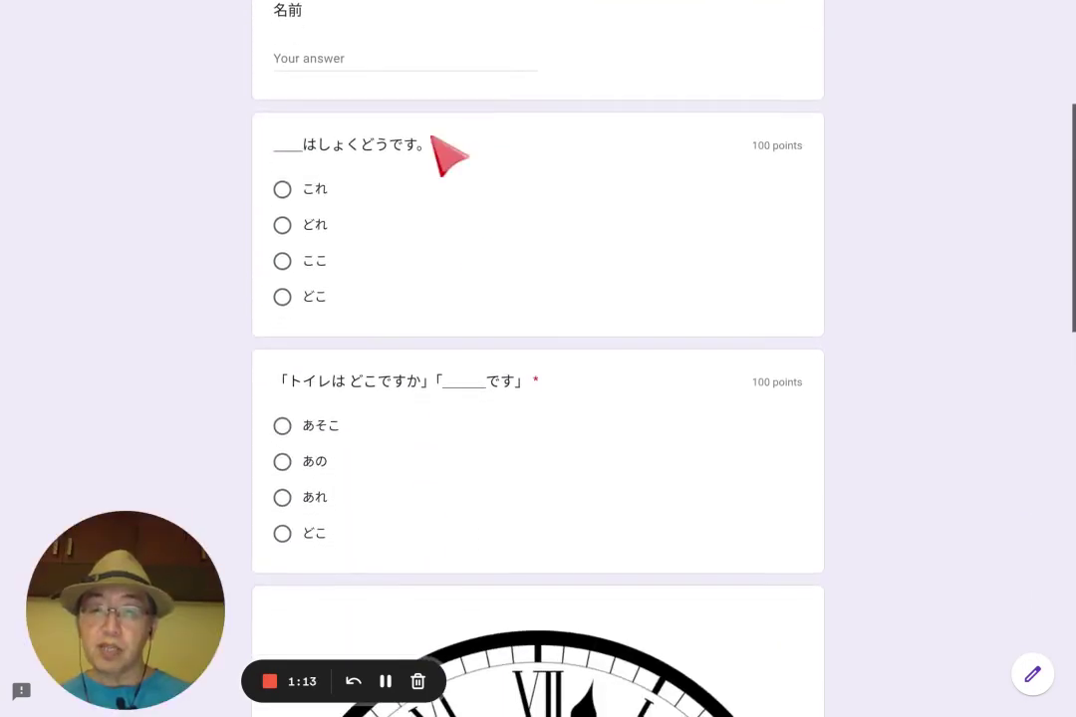
pyautogui.scroll(-1, 393, 155)
pyautogui.scroll(-1, 391, 159)
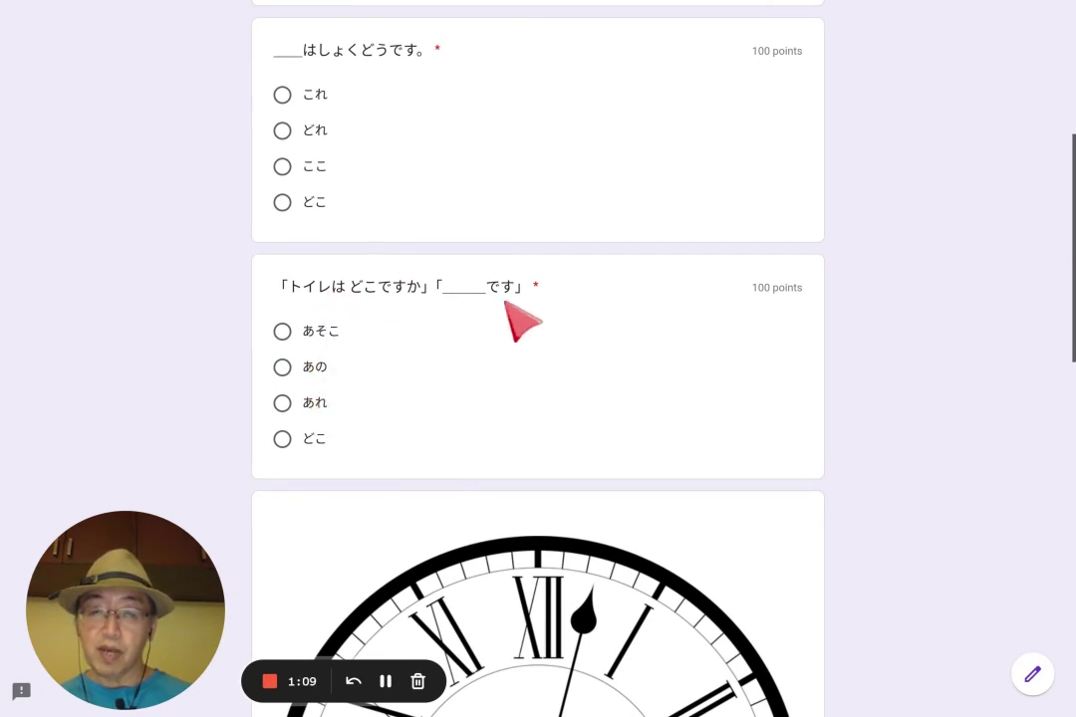
pyautogui.scroll(-1, 501, 297)
pyautogui.scroll(-5, 508, 307)
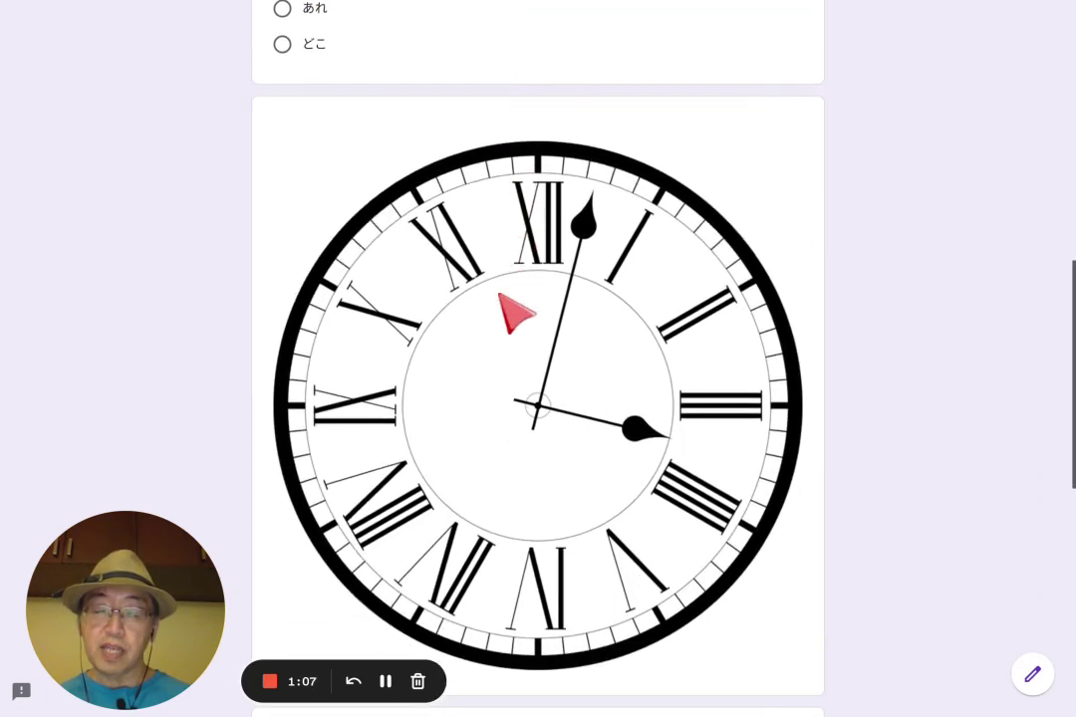
pyautogui.scroll(-2, 538, 358)
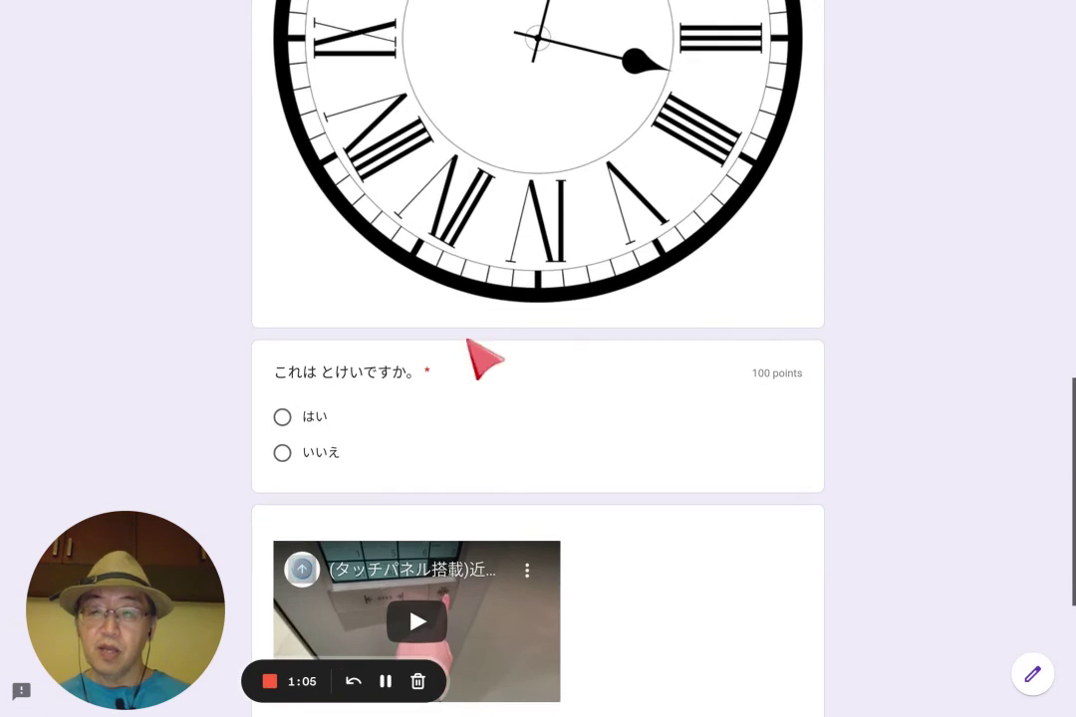
pyautogui.scroll(-4, 385, 412)
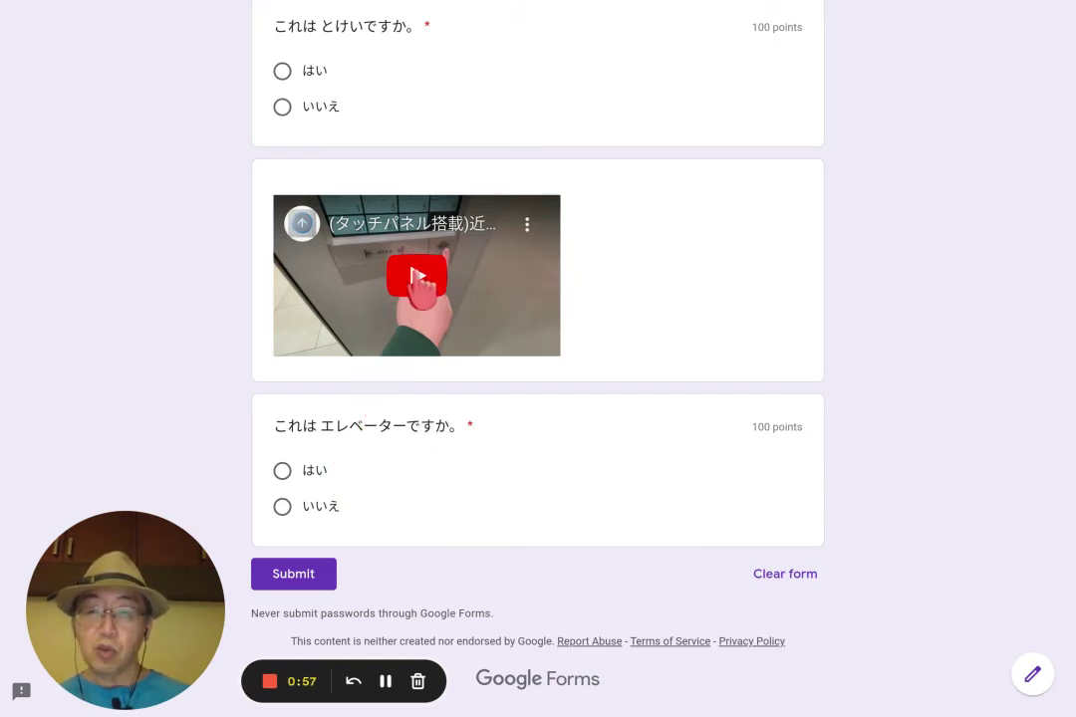
pyautogui.click(421, 280)
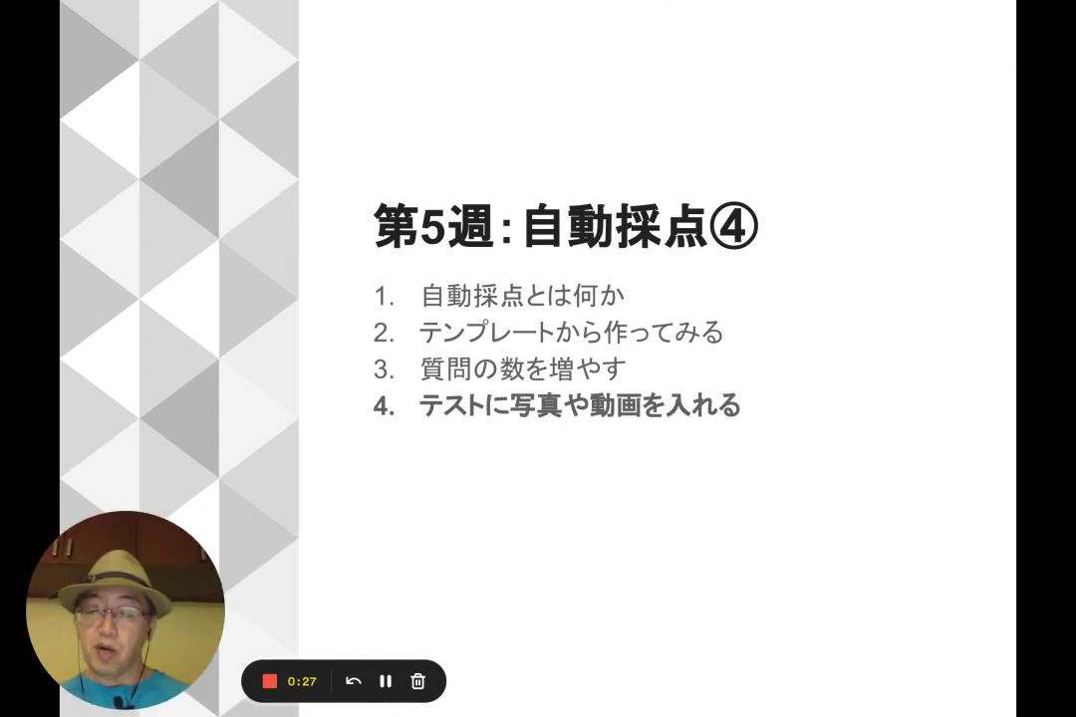
pyautogui.press('Right')
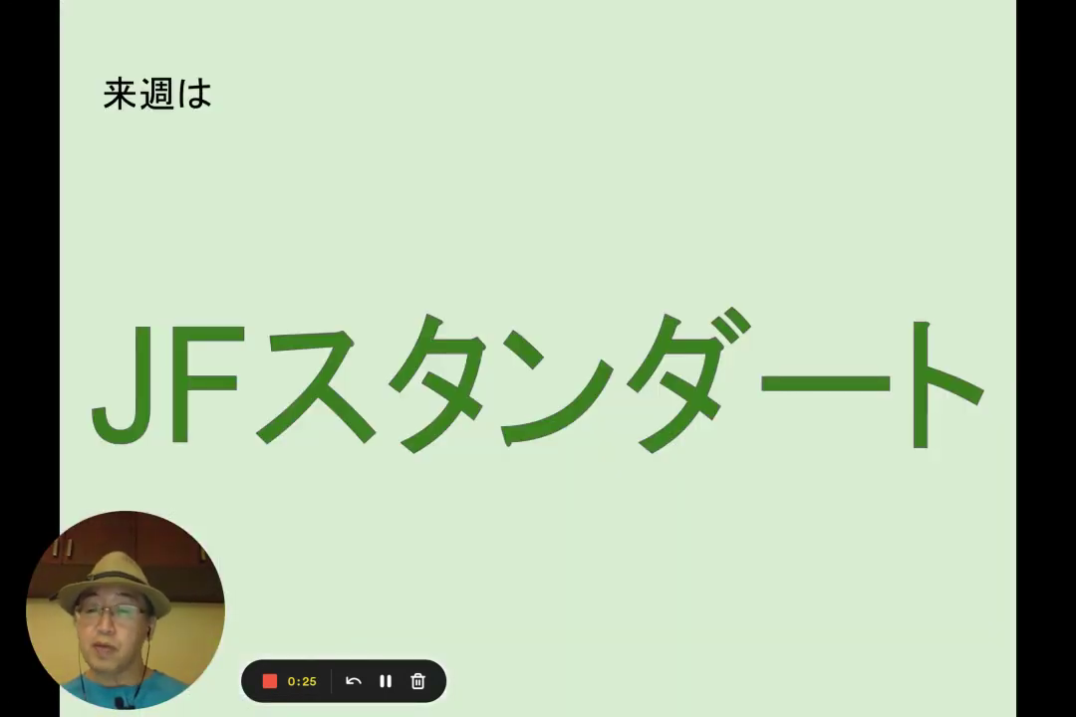